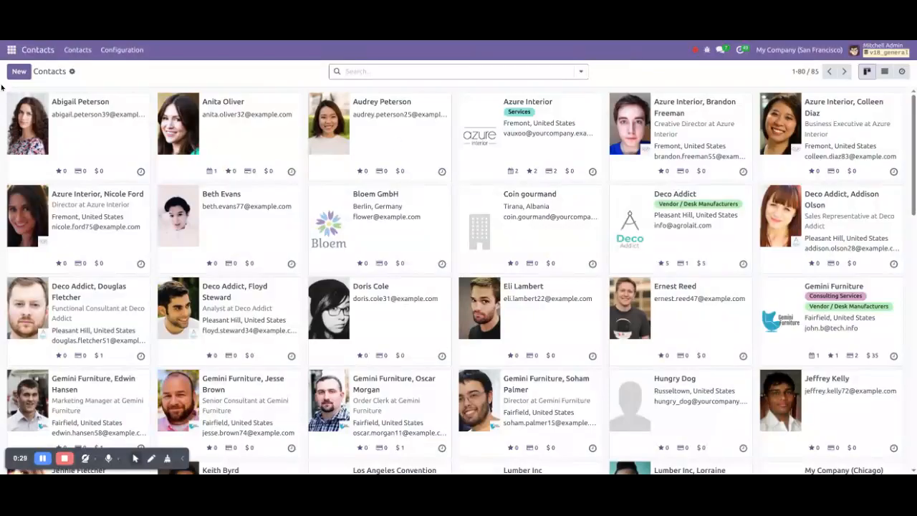
Open the Odoo app menu over Contacts and scroll down to Settings.
click(12, 50)
scroll(53, 354, down, 3)
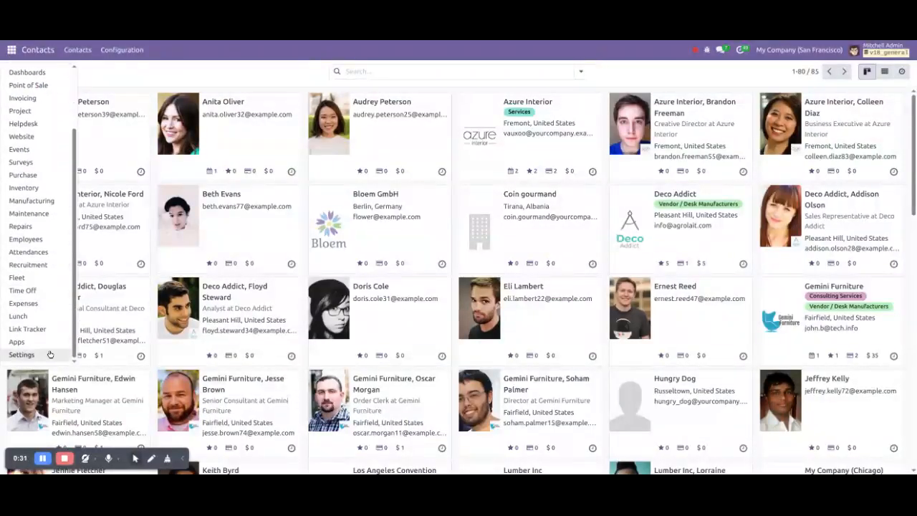
Go to Settings and open Technical > Database Structure > Models.
click(22, 354)
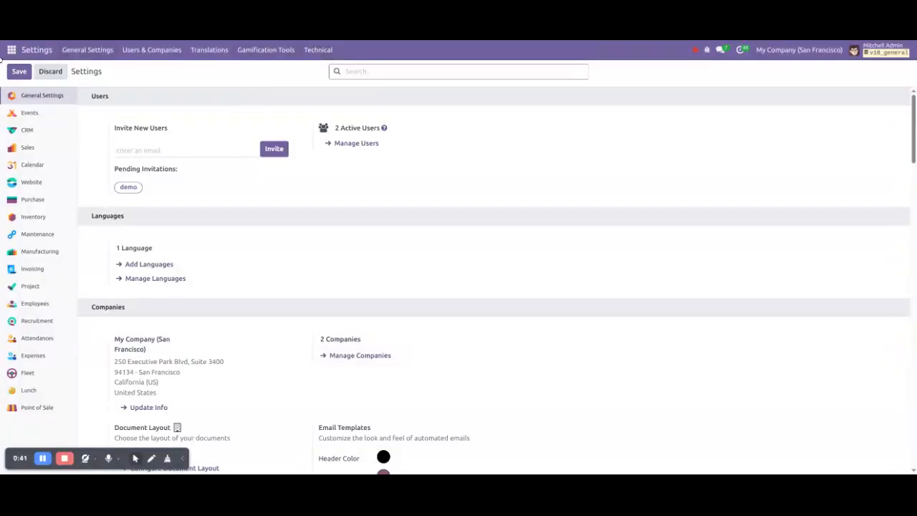
click(34, 48)
scroll(401, 391, down, 20)
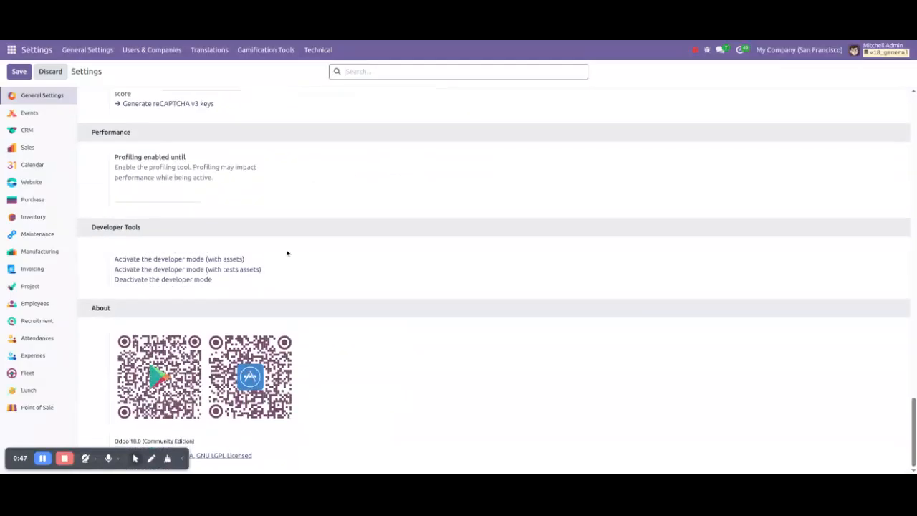
click(315, 49)
scroll(351, 259, down, 4)
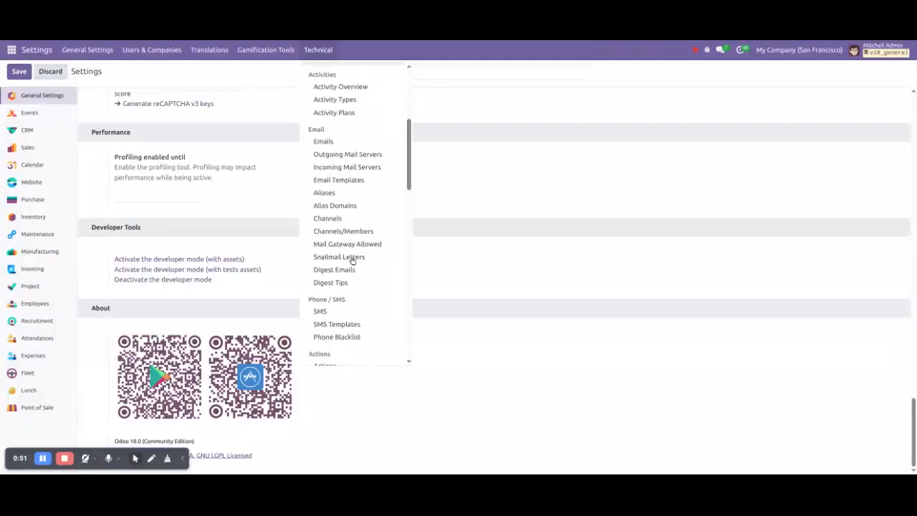
scroll(353, 261, down, 5)
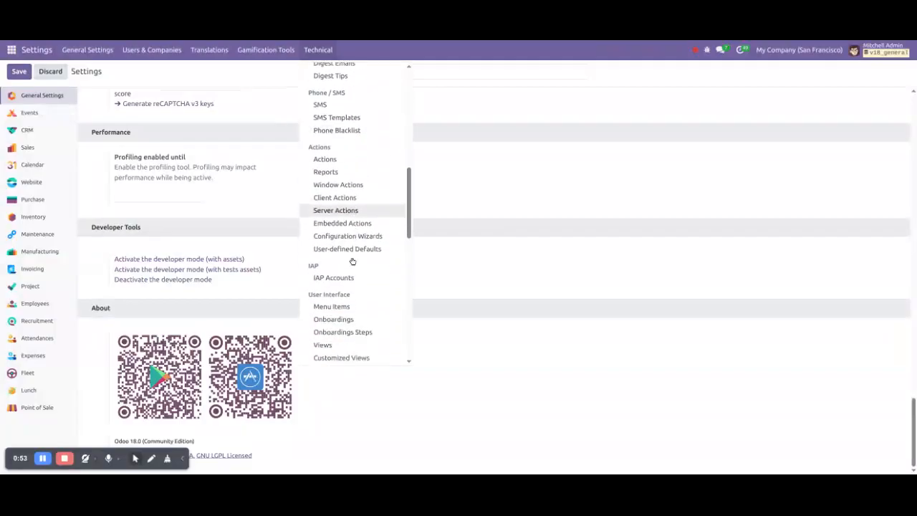
scroll(353, 261, down, 2)
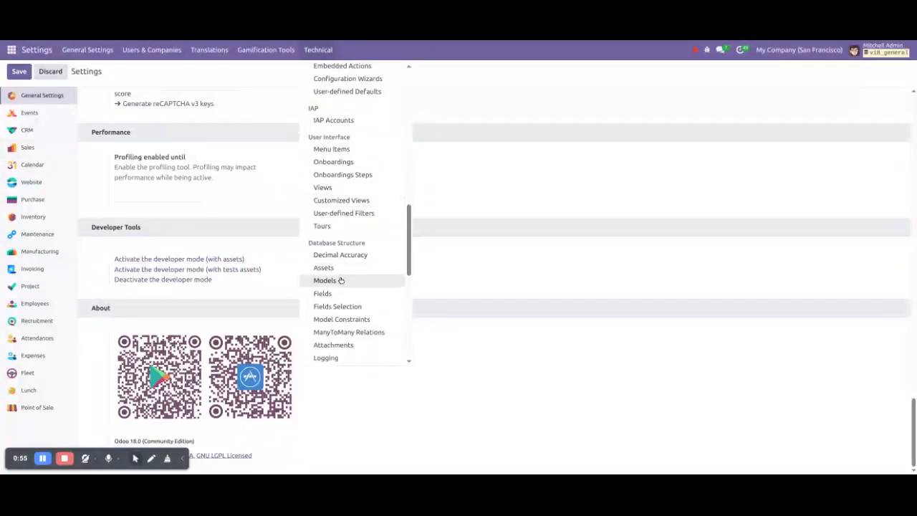
click(342, 280)
Confirm the res.partner Contact model is allowed in website forms, then switch to the website tab.
text(re)
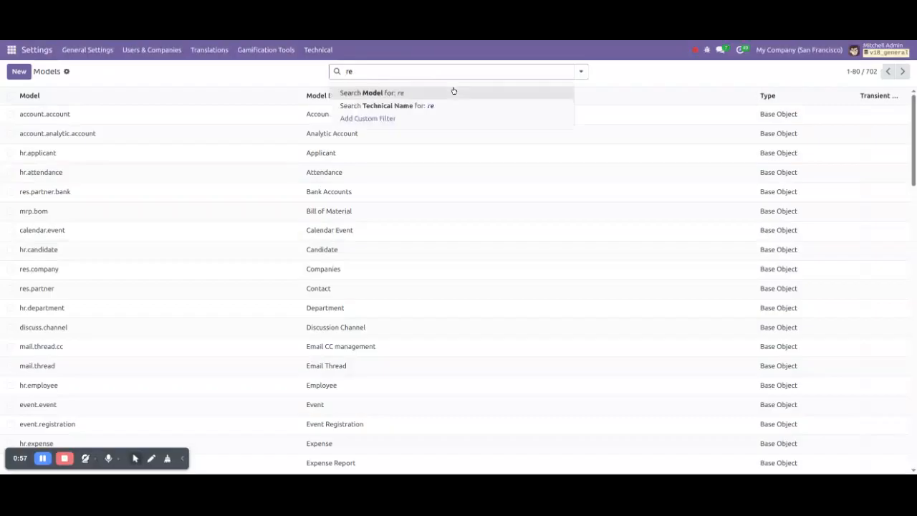
text(s.partner)
click(453, 93)
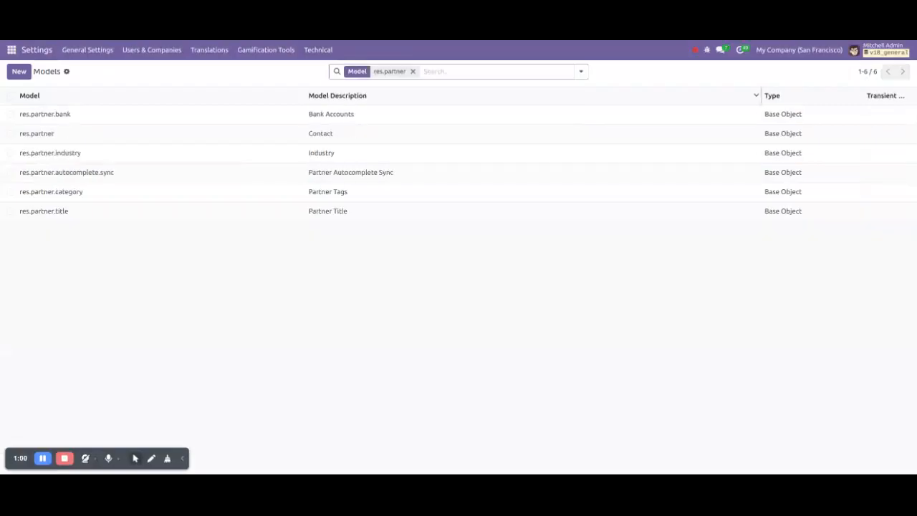
click(147, 134)
click(269, 234)
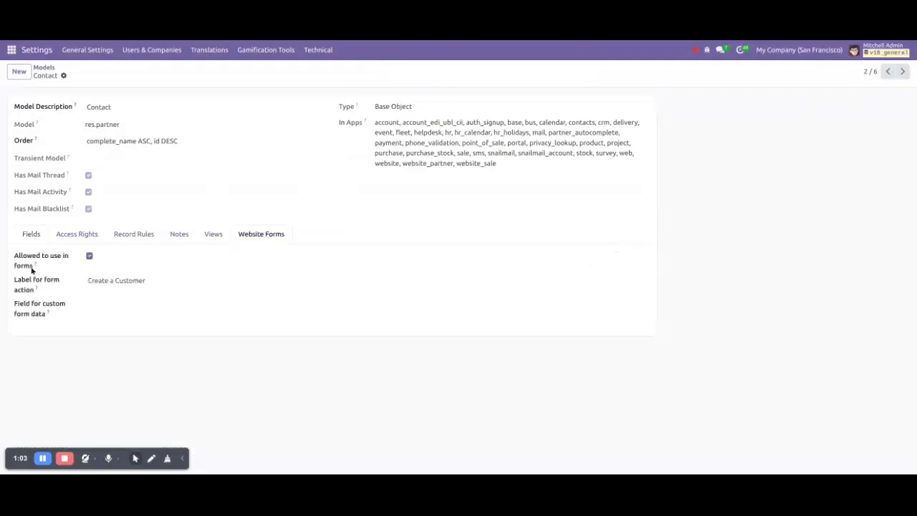
drag(13, 256, 39, 275)
click(191, 359)
key(ctrl+Tab)
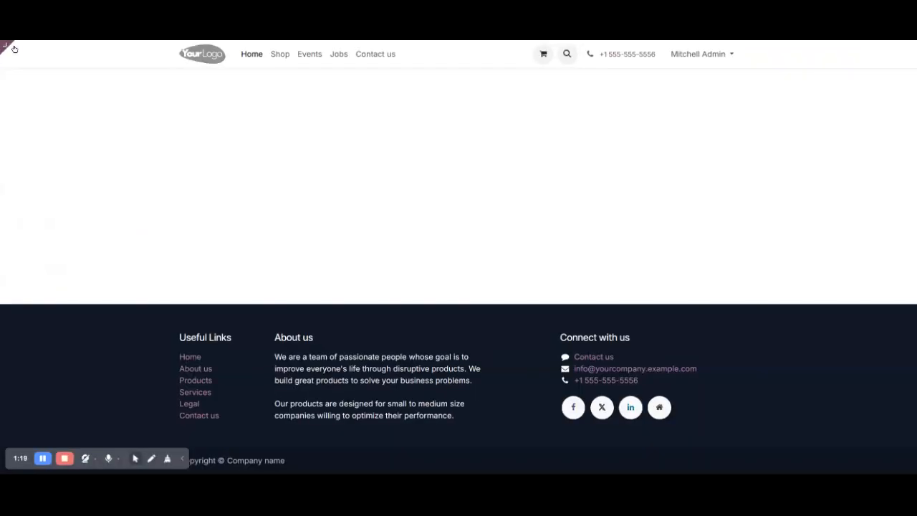
Create a blank website page titled 'Create Contact' with Add to menu on.
mouse_move(15, 48)
click(31, 48)
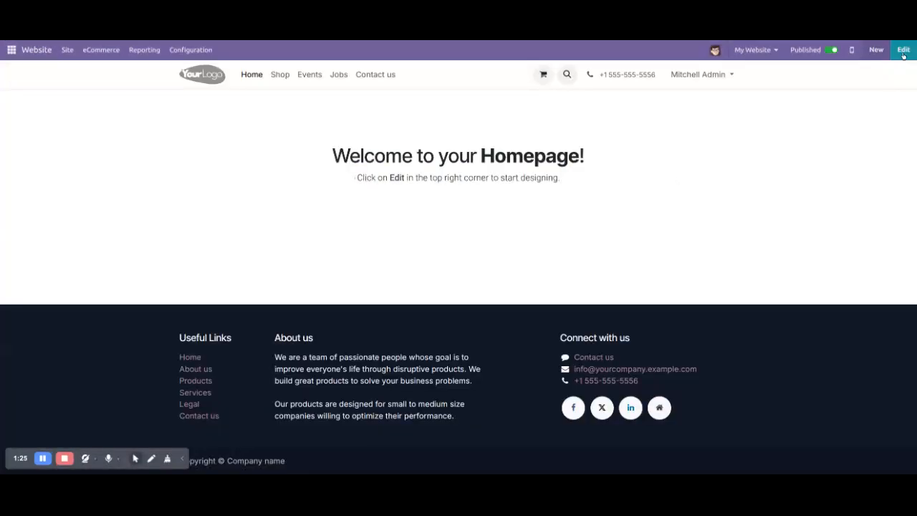
click(903, 52)
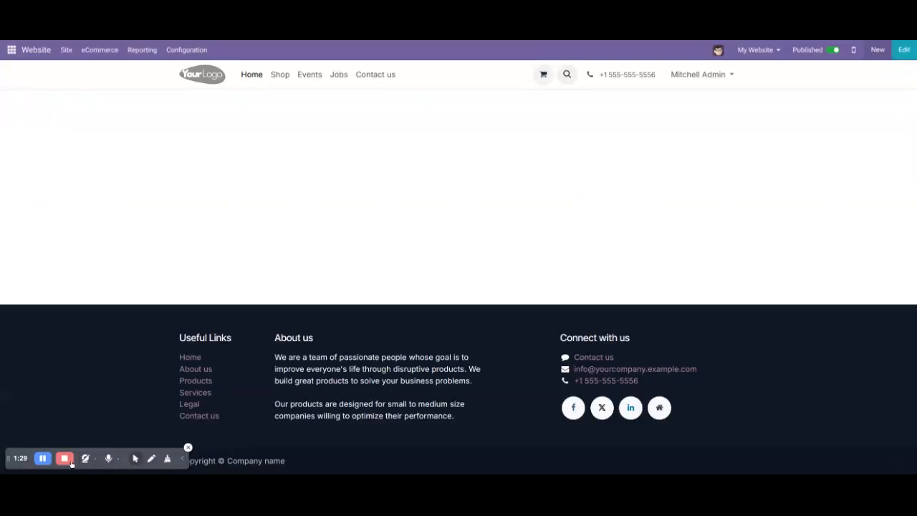
click(881, 53)
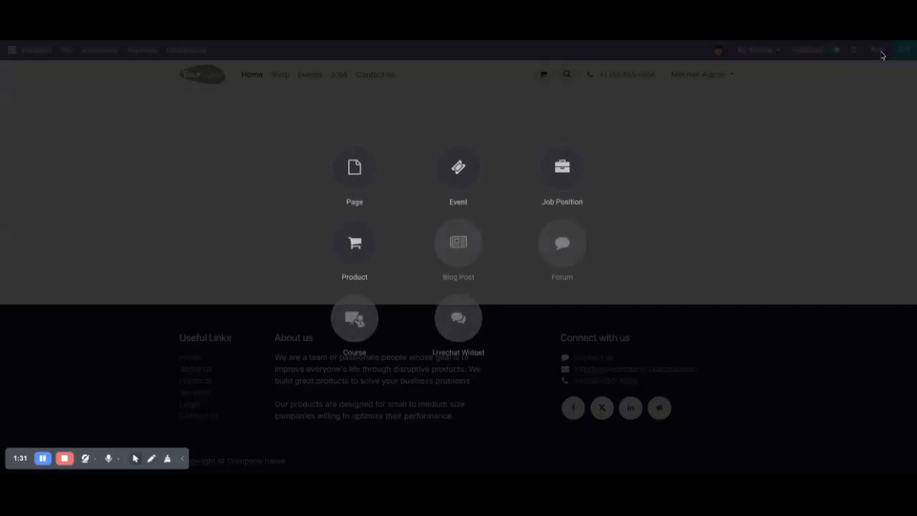
click(364, 180)
click(378, 177)
text(Create Contact)
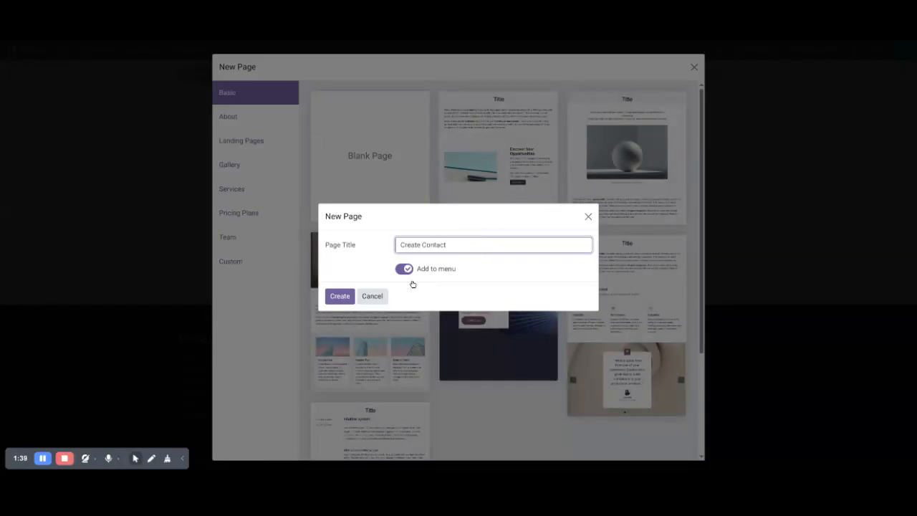
click(339, 296)
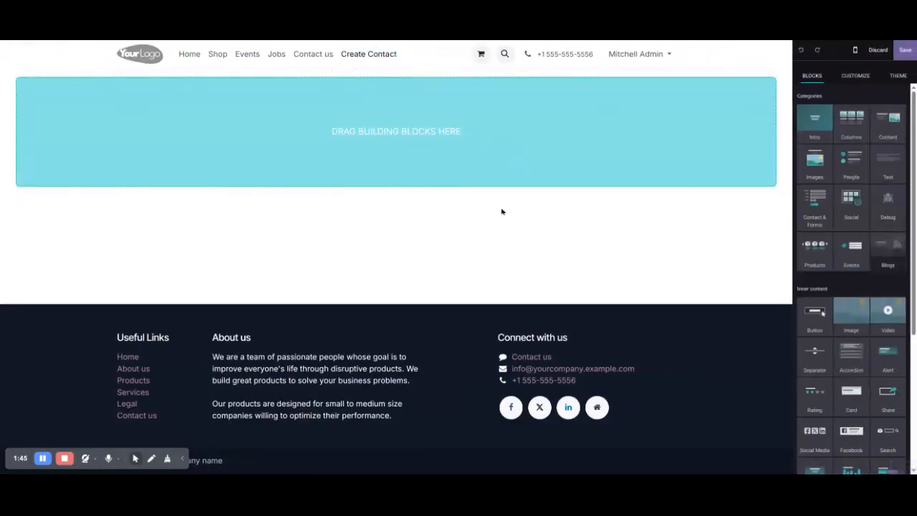
Insert the Let's Connect block from the Contact & Forms blocks.
click(815, 213)
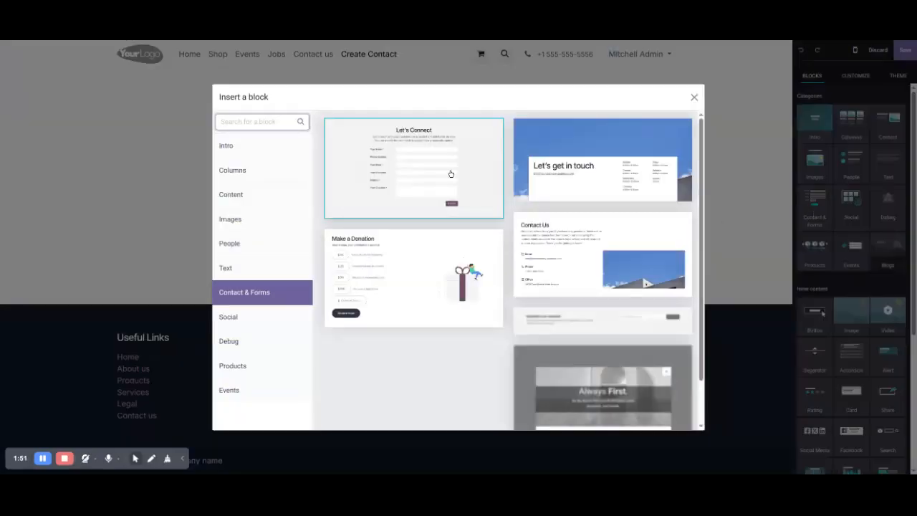
click(451, 174)
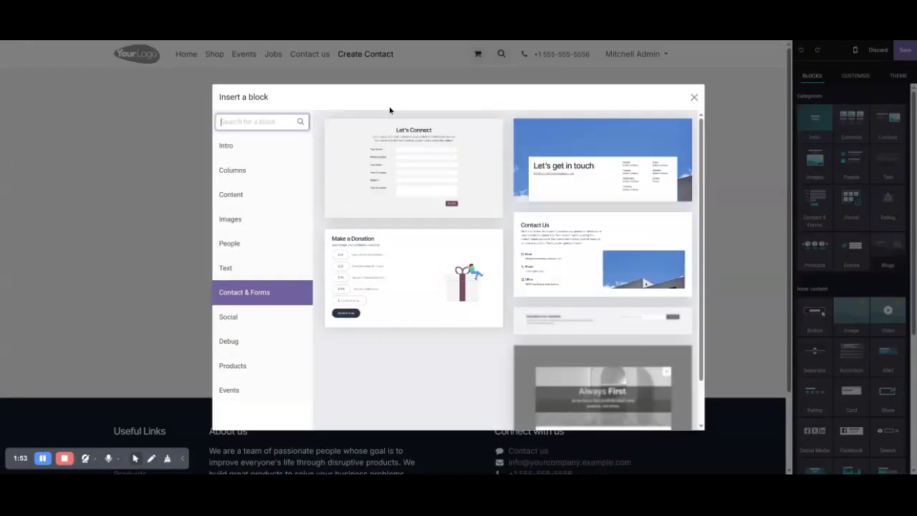
click(694, 98)
Change the form heading to 'Let's Create Contact Record'.
triple_click(409, 109)
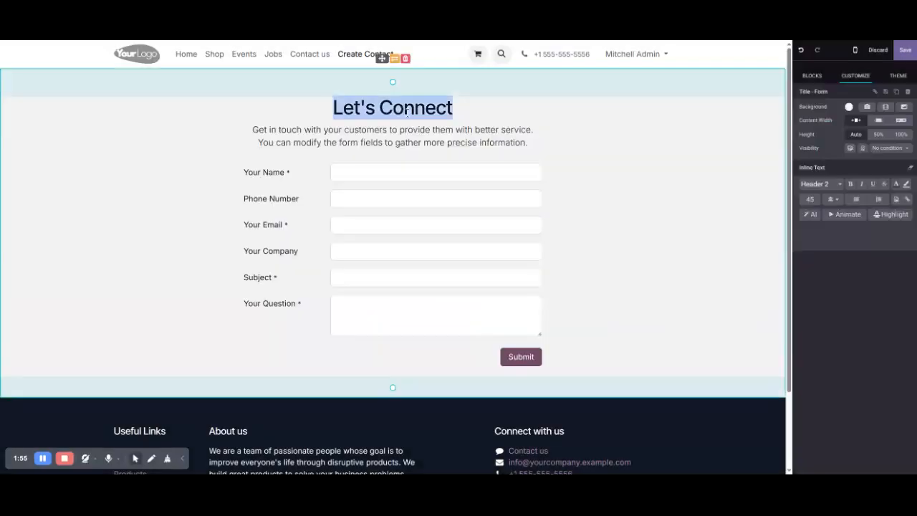
double_click(406, 109)
text(Cr)
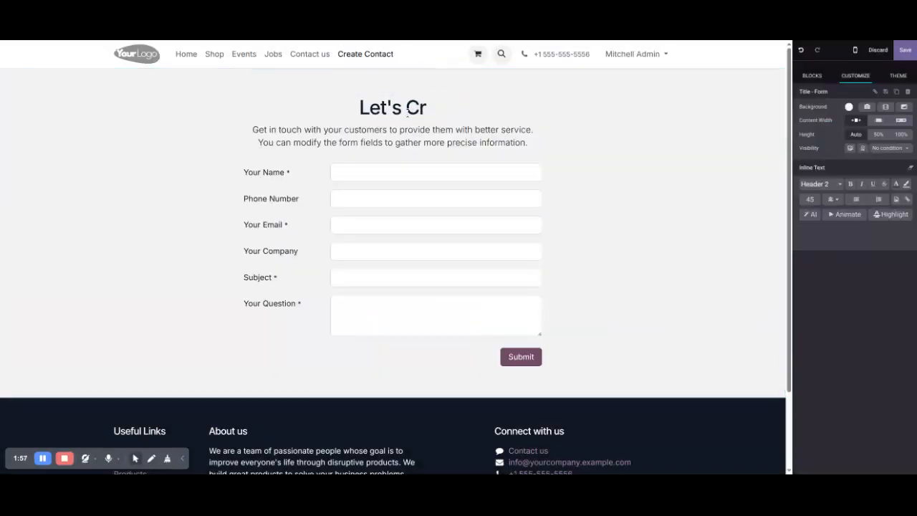
text(eate Conta)
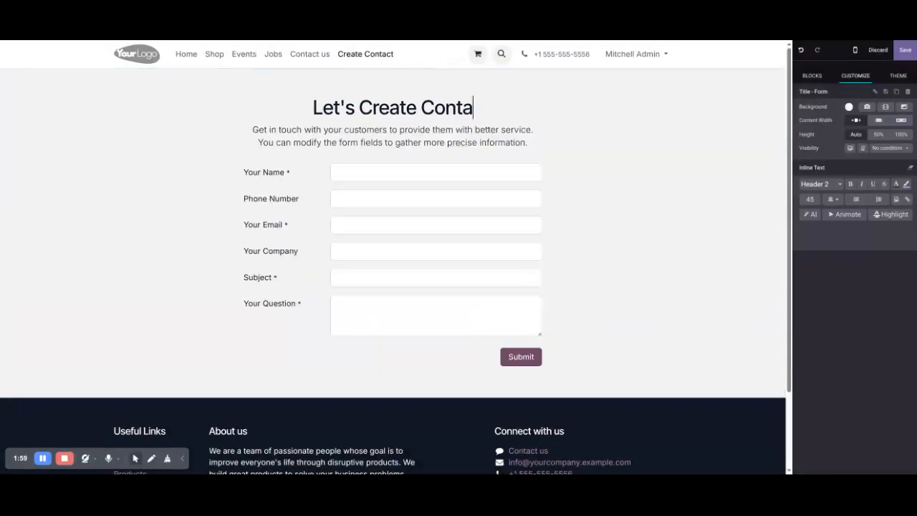
text(ct Record)
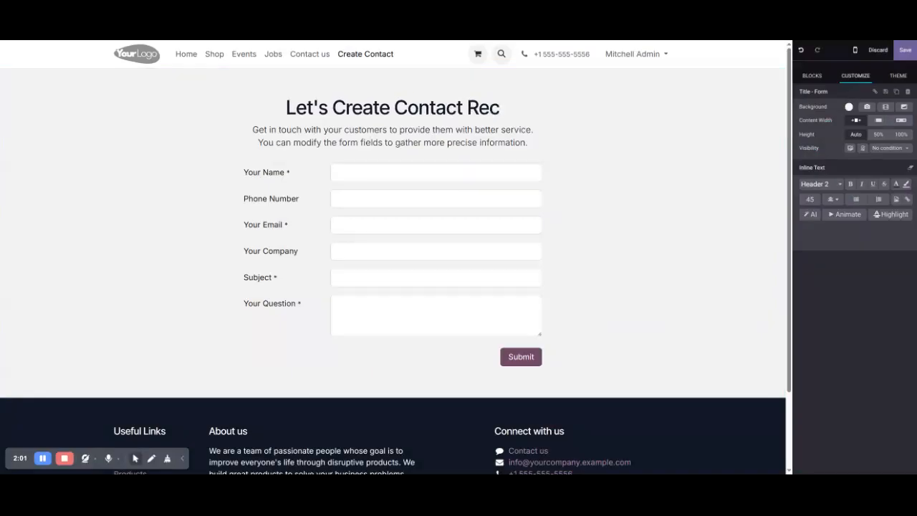
triple_click(306, 131)
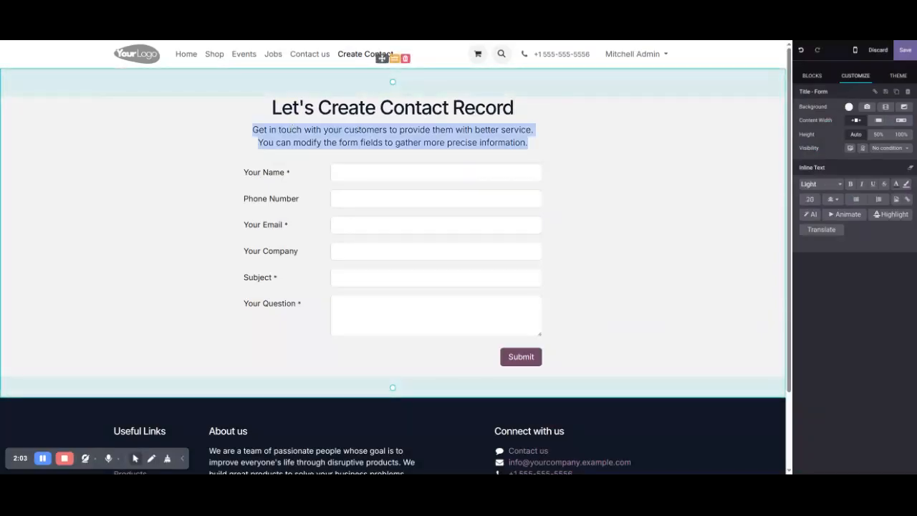
click(318, 179)
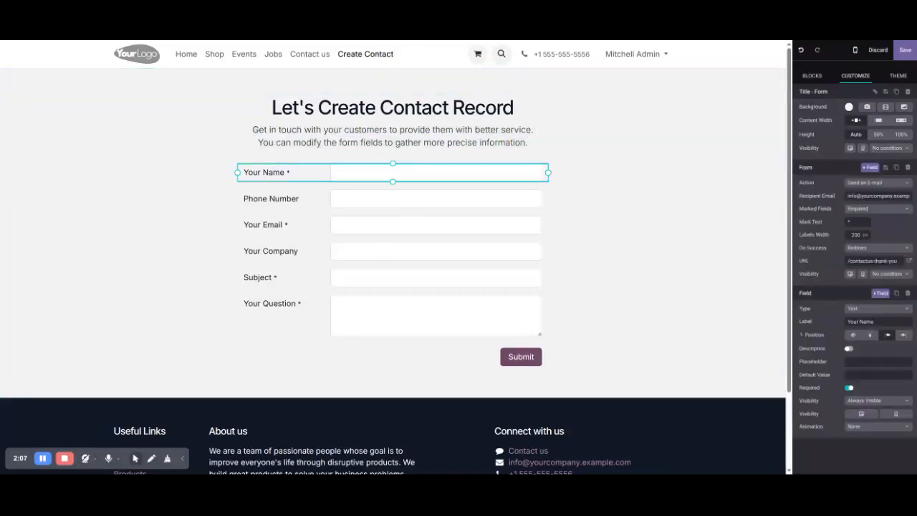
Set the form action to Create a Customer and relabel Your Name as 'Write Name'.
click(854, 183)
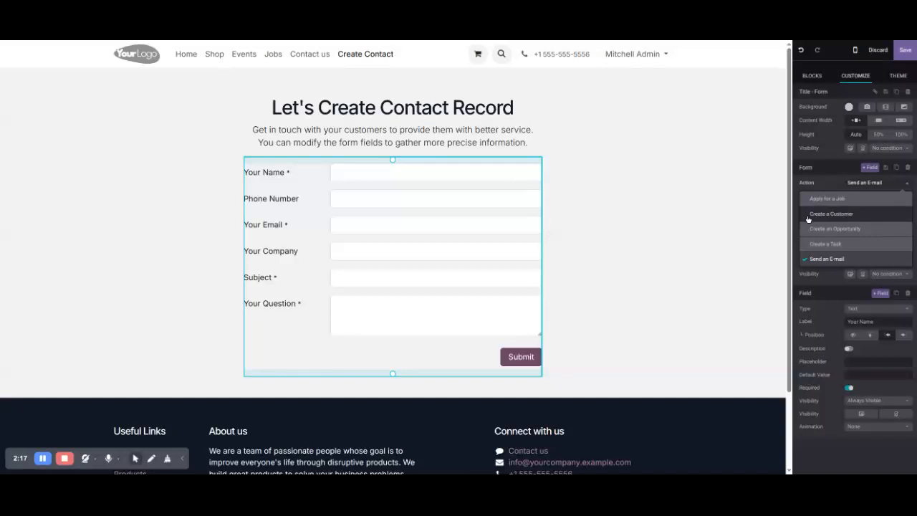
click(865, 219)
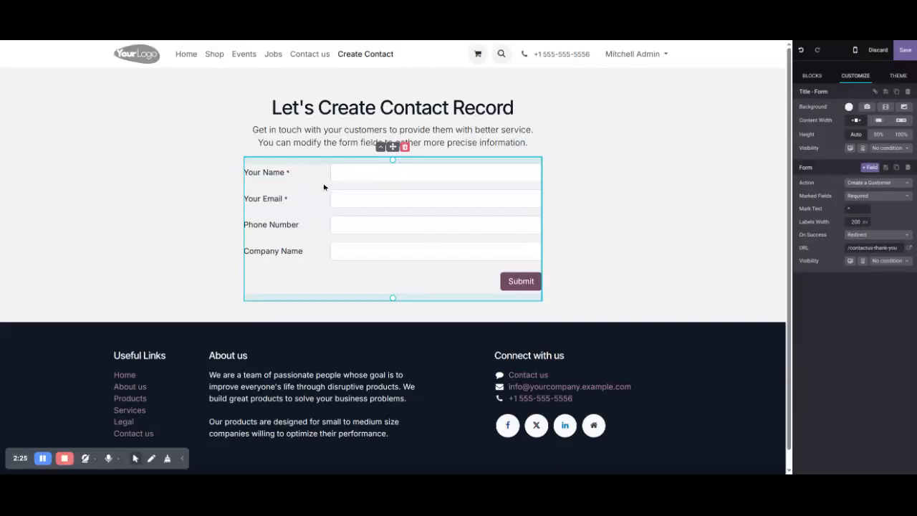
click(356, 172)
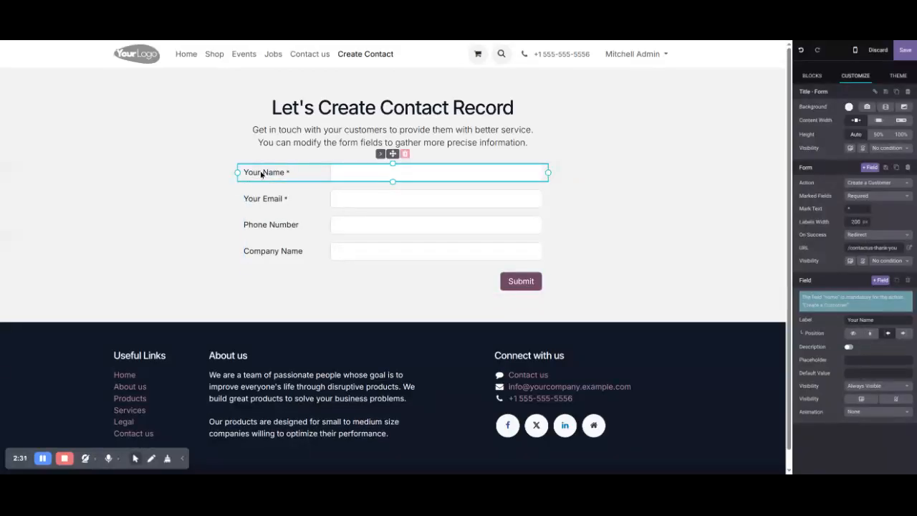
double_click(853, 319)
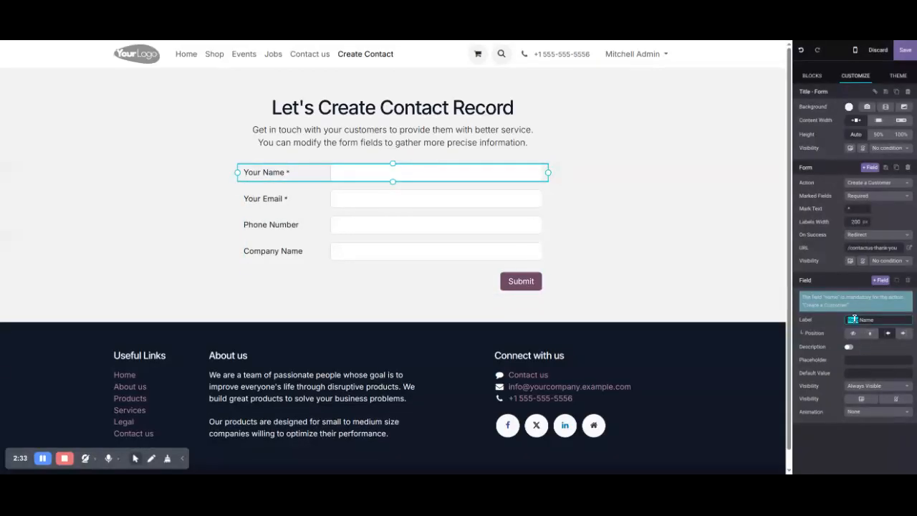
text(Write)
click(273, 107)
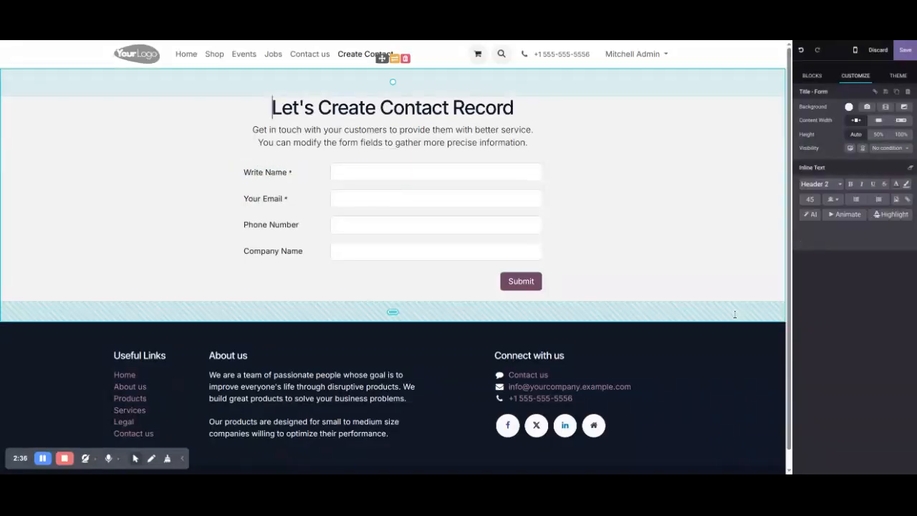
Keep required fields marked, leaving only name and email required and Phone Number optional.
click(418, 198)
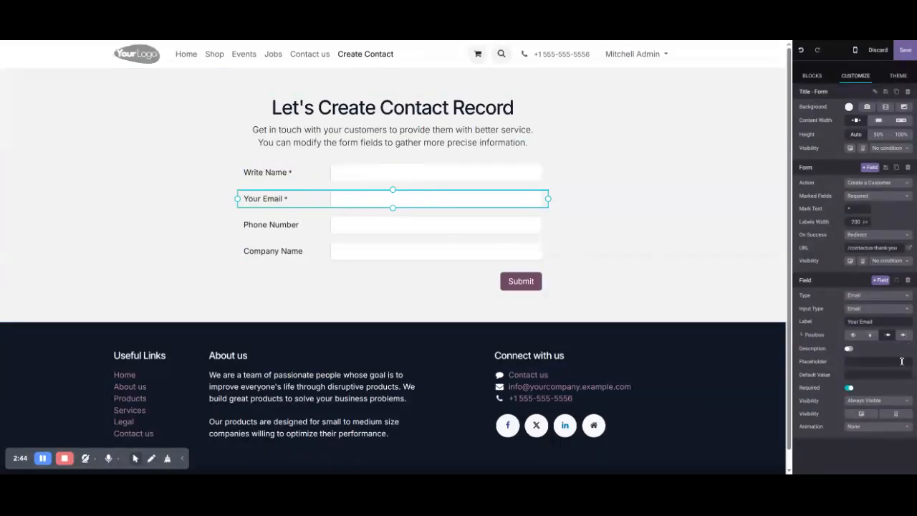
click(857, 196)
click(857, 196)
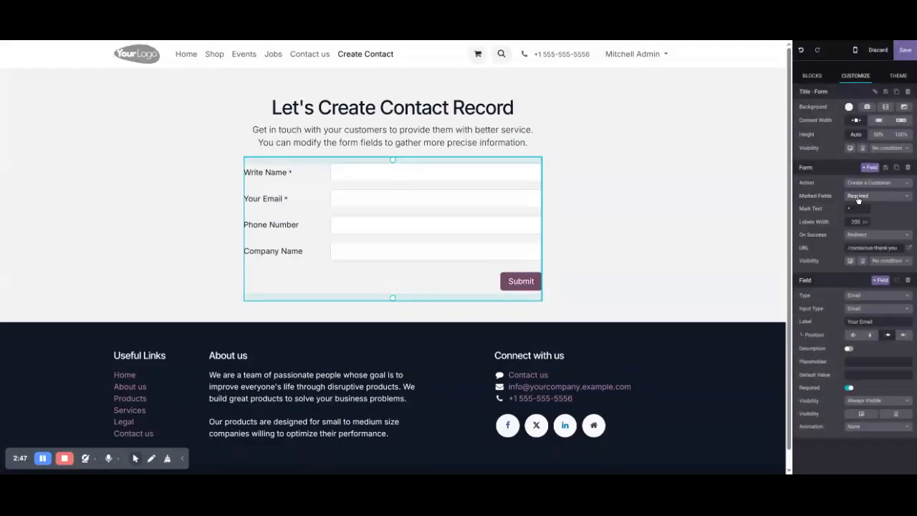
click(368, 233)
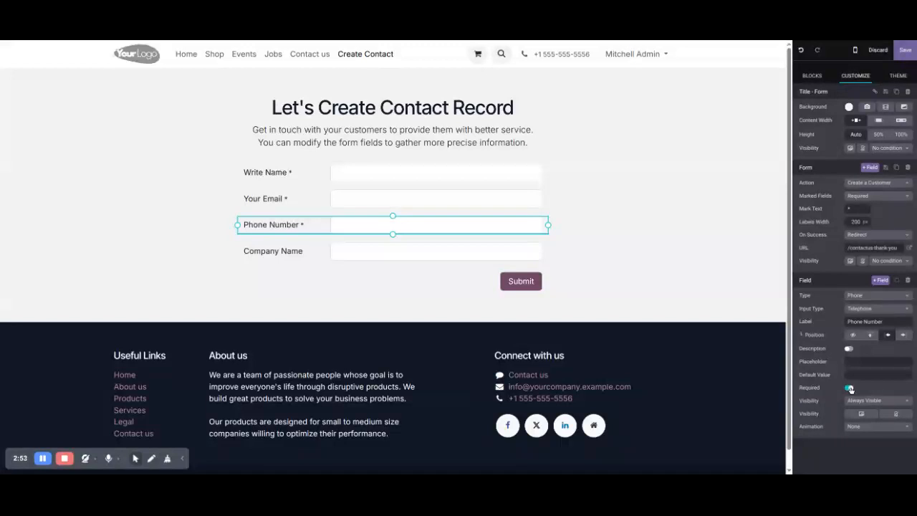
click(363, 260)
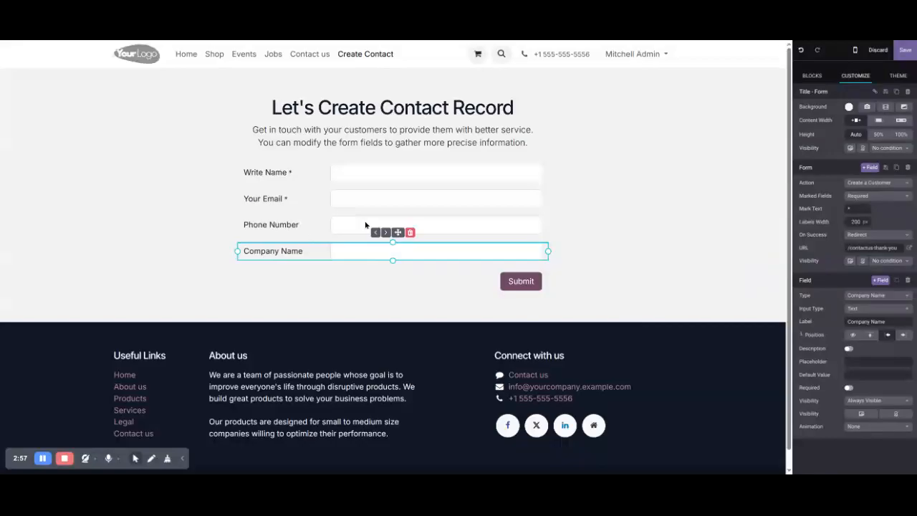
click(366, 225)
Add a new field below Phone Number, undoing an accidental Website type choice.
click(879, 280)
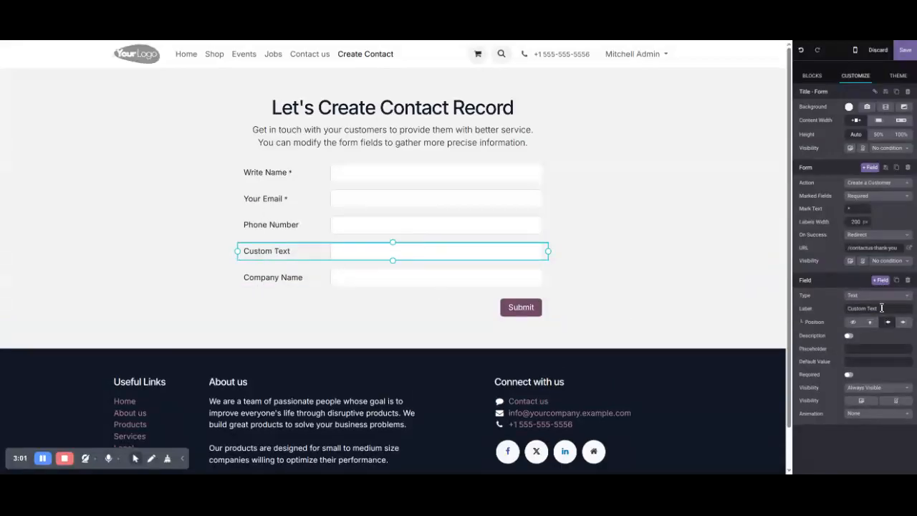
click(882, 295)
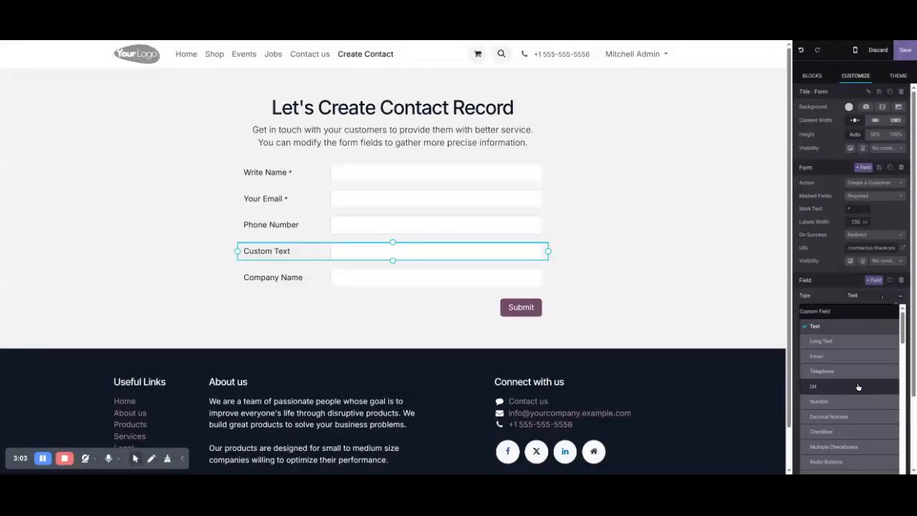
scroll(850, 407, down, 5)
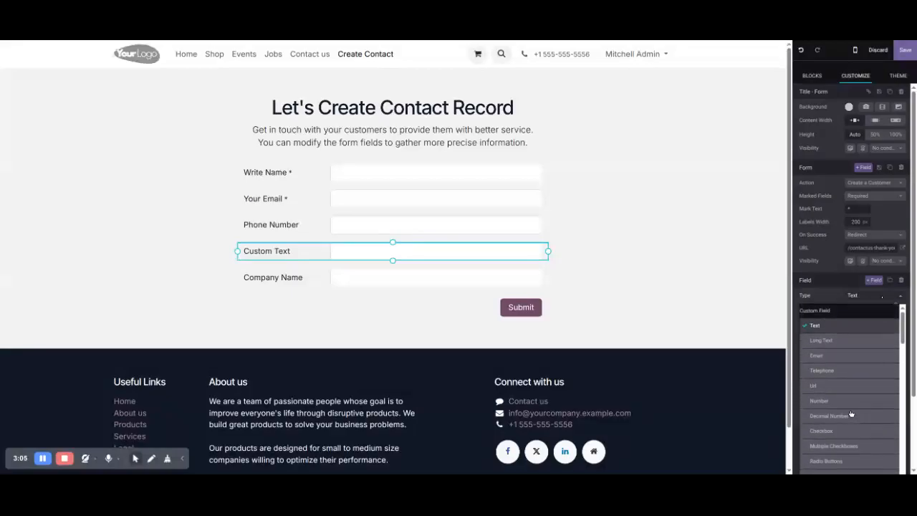
scroll(850, 409, down, 3)
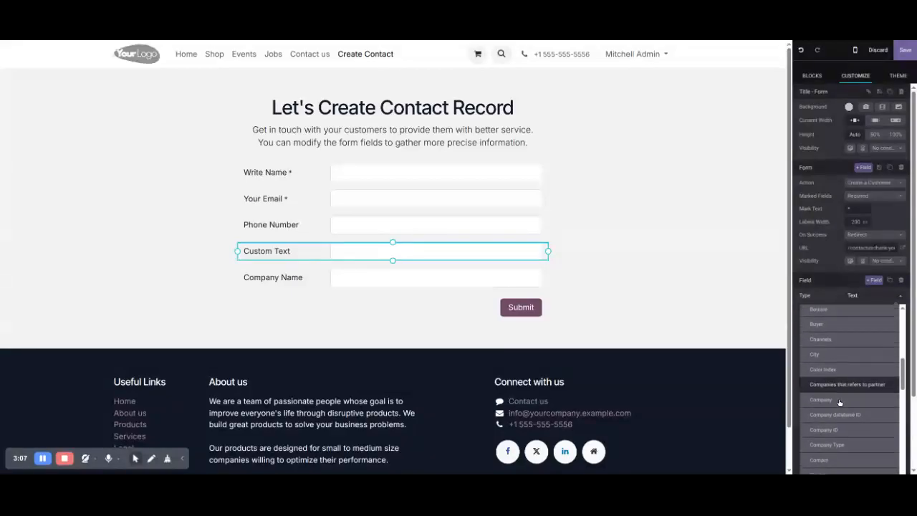
scroll(838, 400, down, 5)
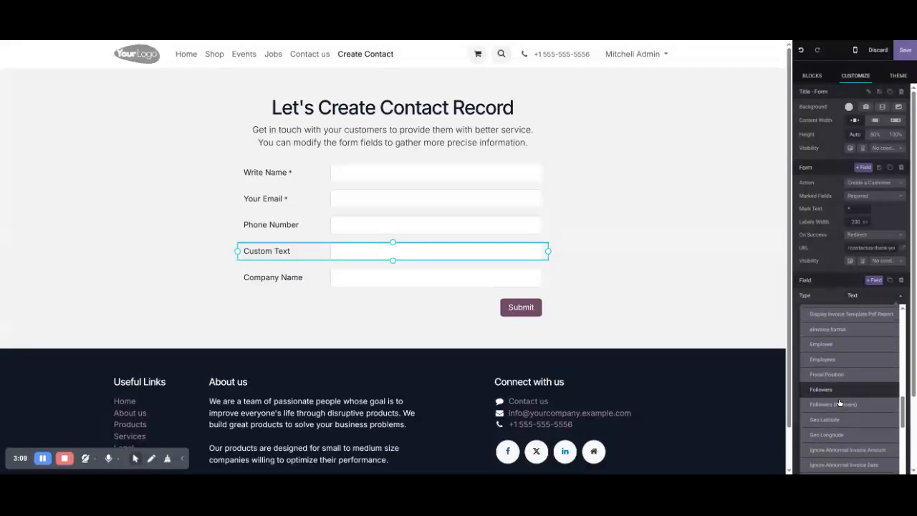
scroll(838, 398, down, 6)
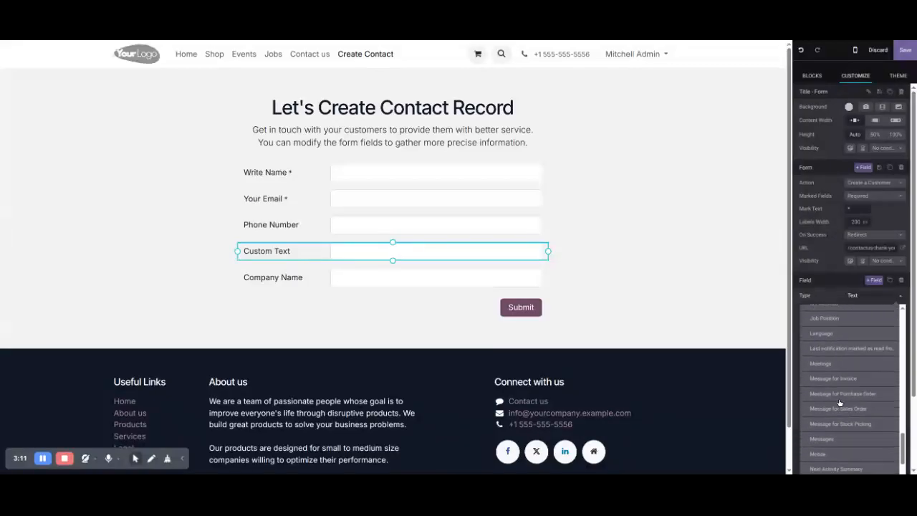
scroll(839, 398, down, 5)
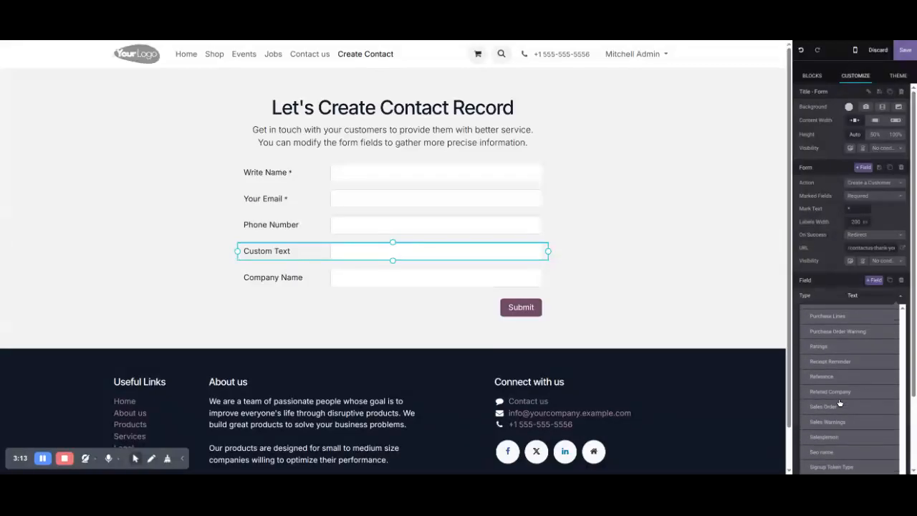
scroll(838, 398, down, 5)
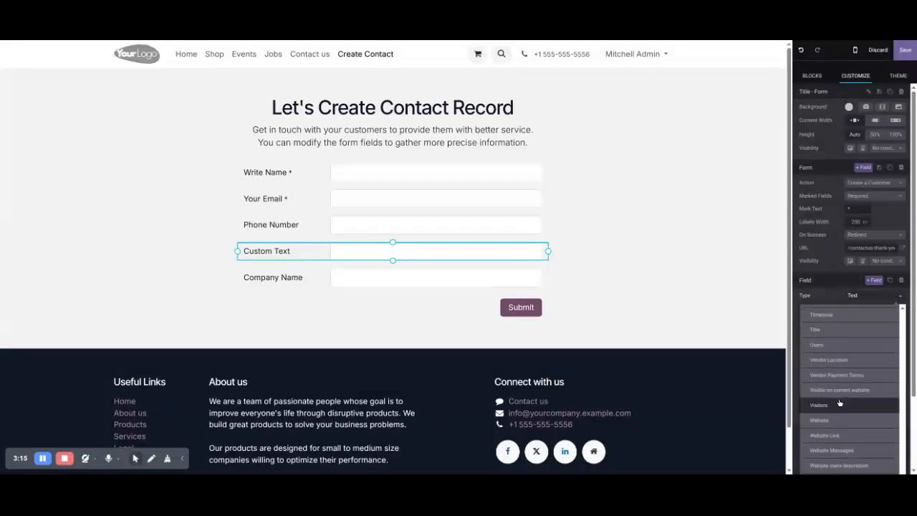
click(838, 419)
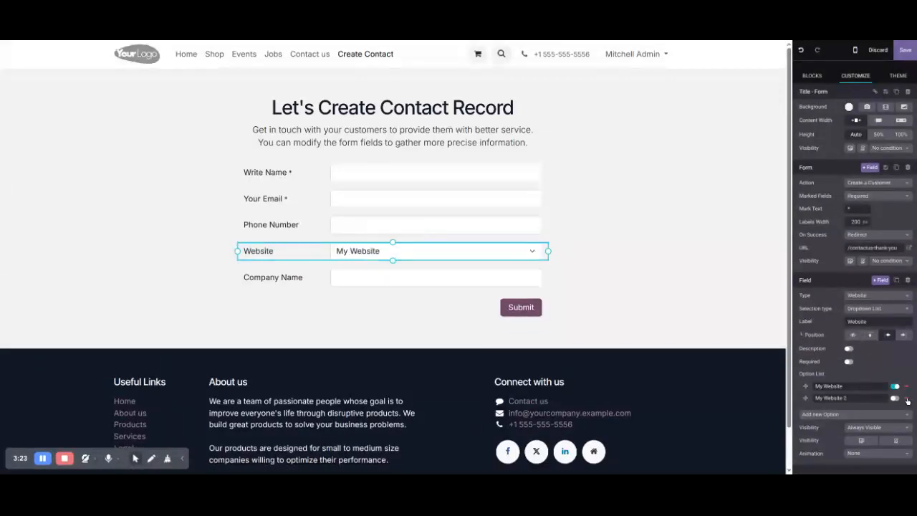
key(ctrl+z)
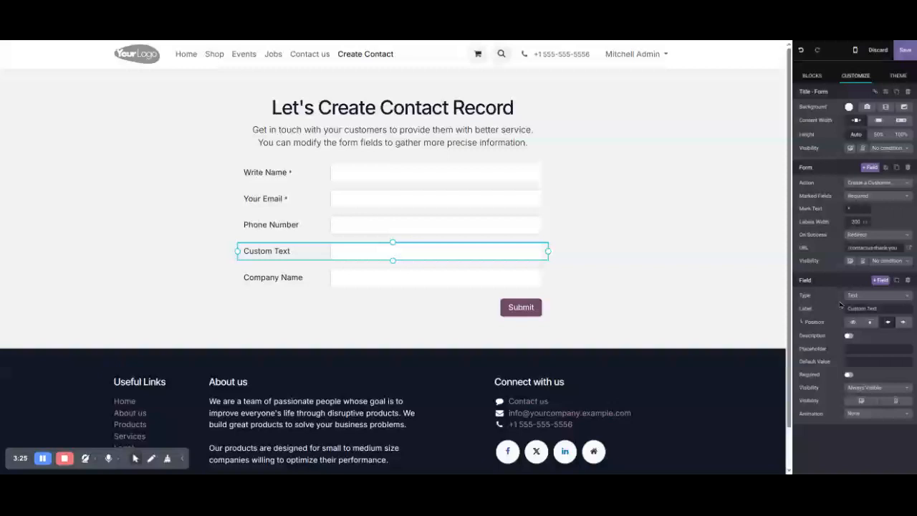
Make the new field a required Website Link and save the page.
click(853, 295)
scroll(849, 423, down, 5)
scroll(849, 425, down, 3)
click(845, 440)
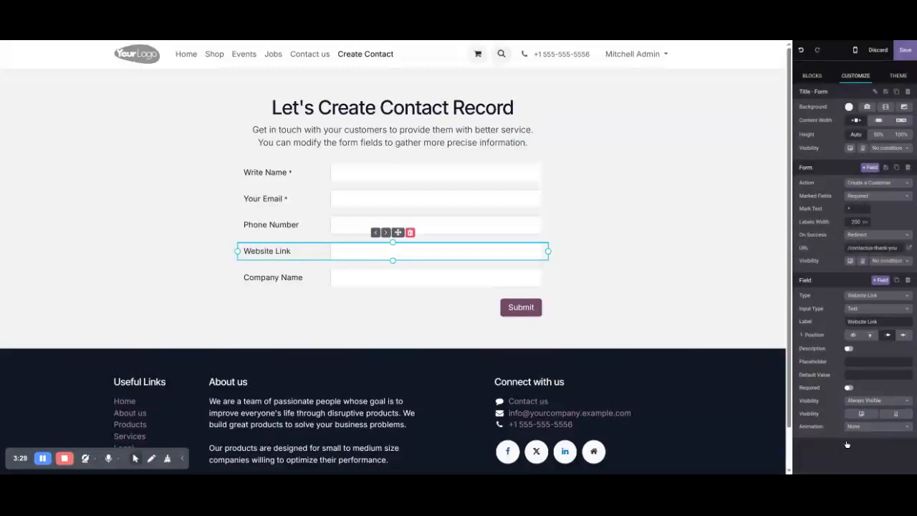
click(849, 388)
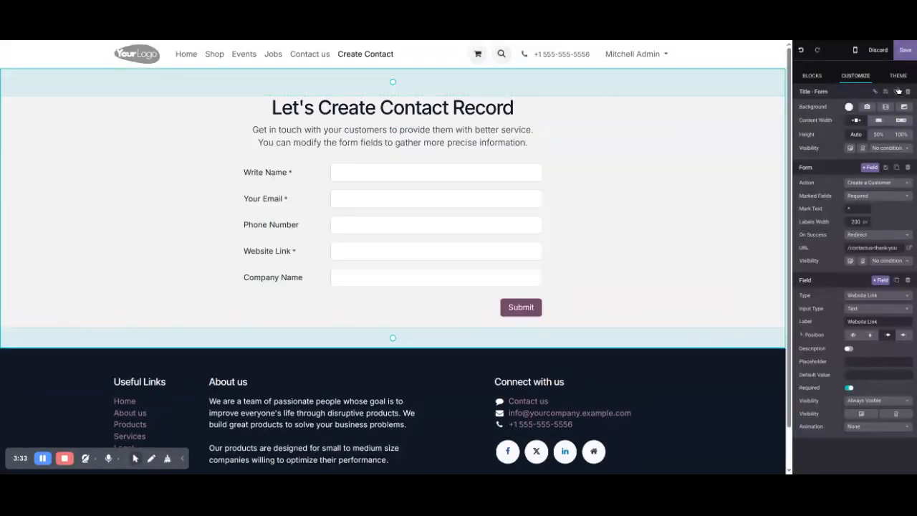
click(903, 53)
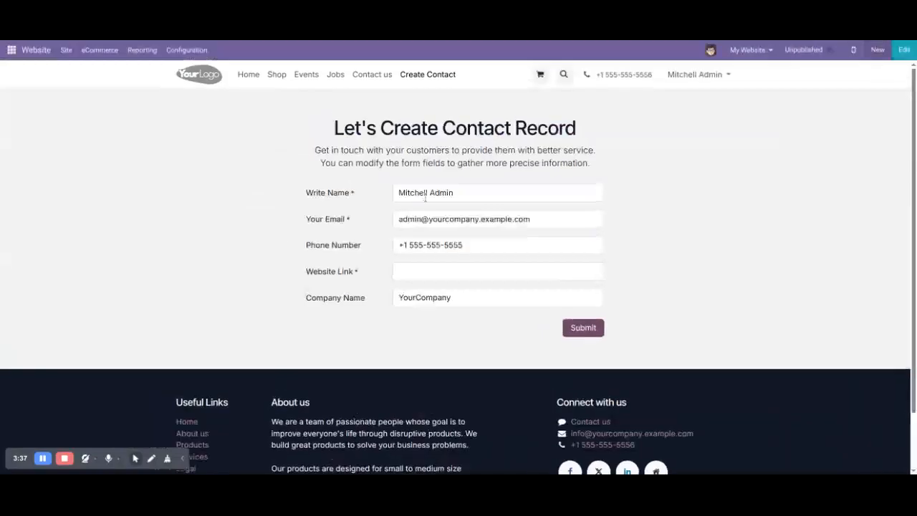
Enter the name 'Test Customer' plus a test email address and phone number.
triple_click(499, 192)
text(Test Customer)
key(Tab)
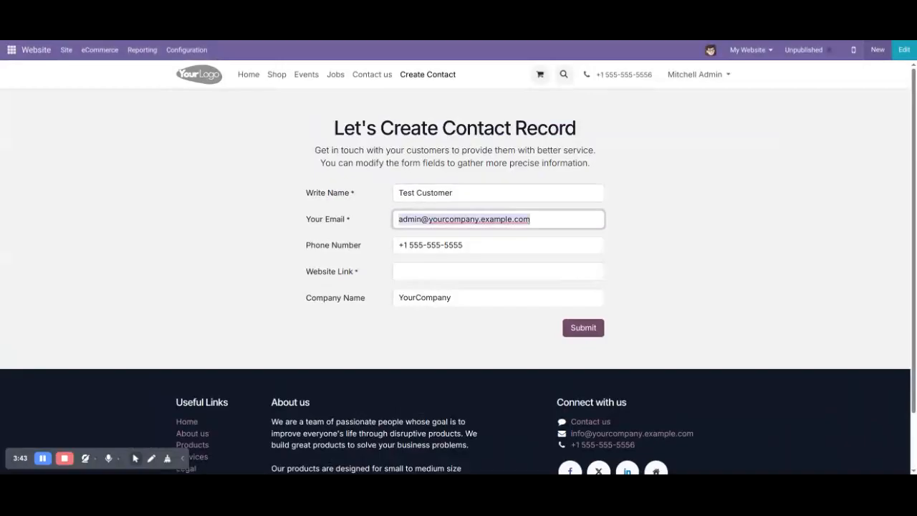
text(abcd@gmail.com)
key(Tab)
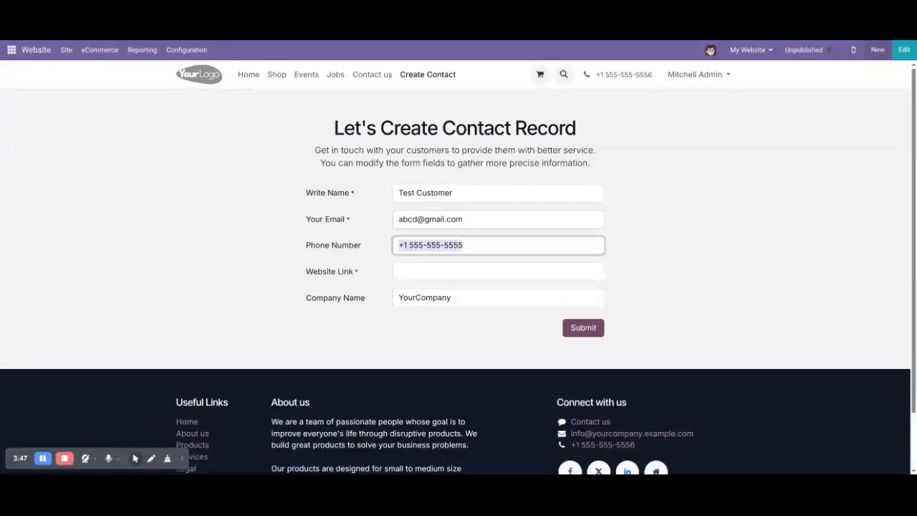
text(12345)
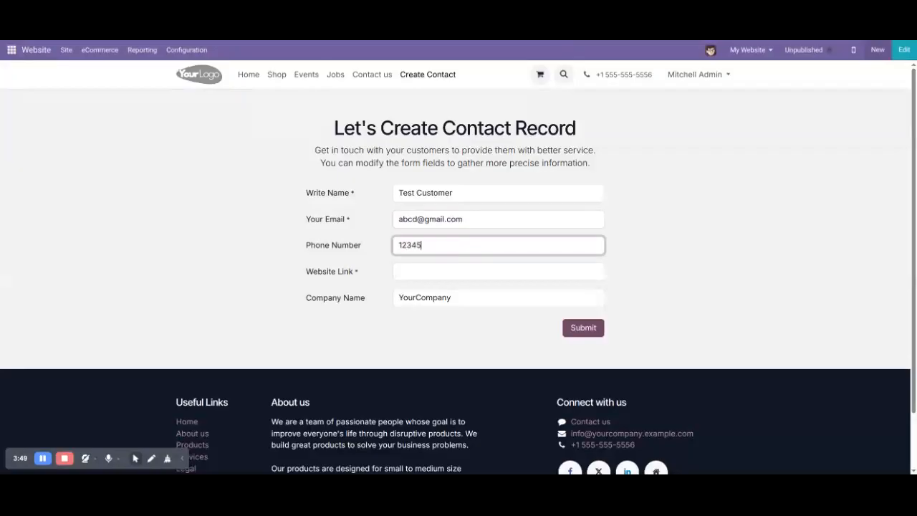
text(67890)
Fill Website Link as abcd.com and company 'Test Company', then submit the form.
key(Tab)
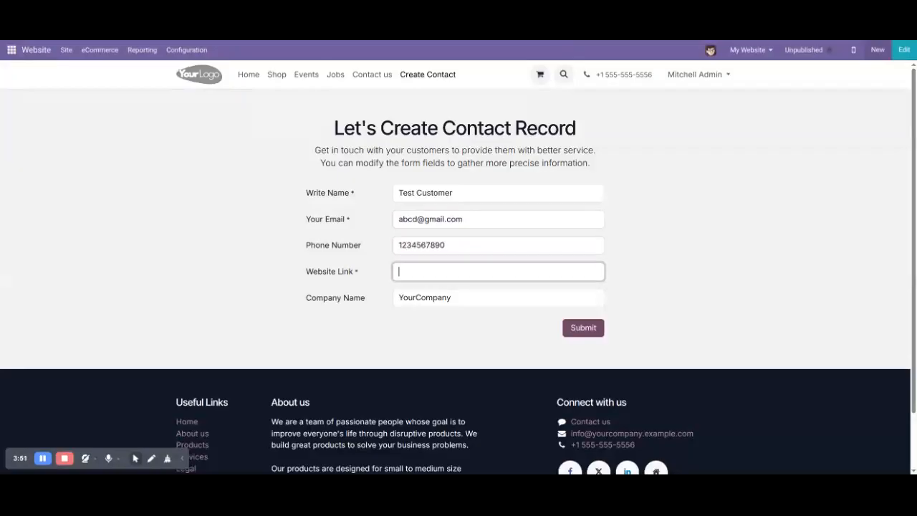
text(abd.g)
key(BackSpace)
text(com)
key(Left)
key(Left)
key(Left)
key(Left)
text(c)
key(Tab)
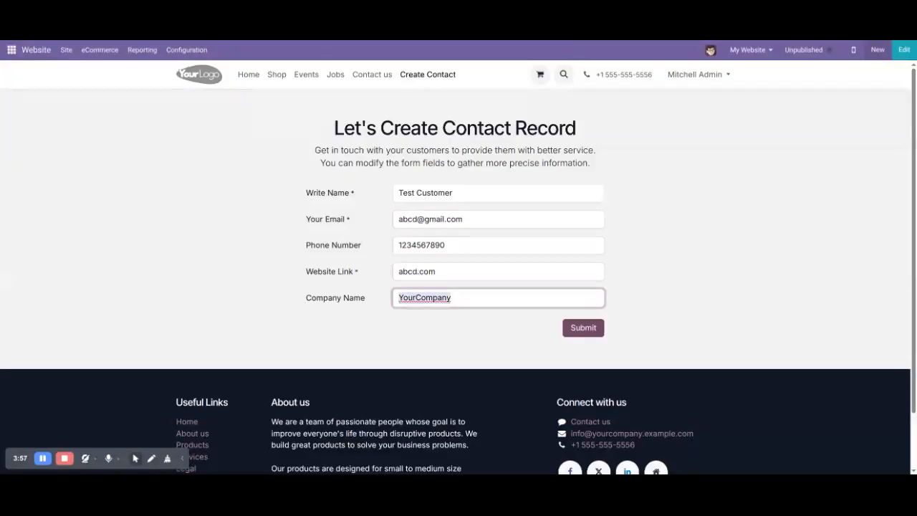
text(Test Company)
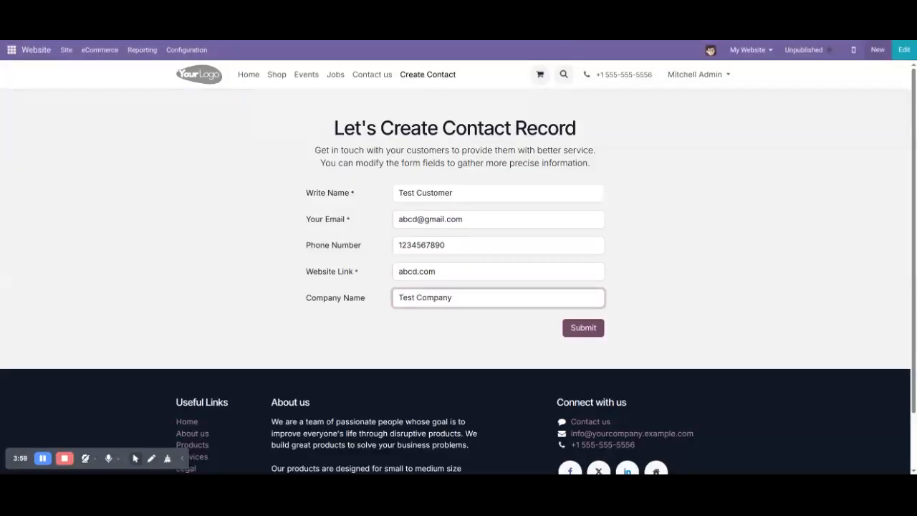
click(575, 331)
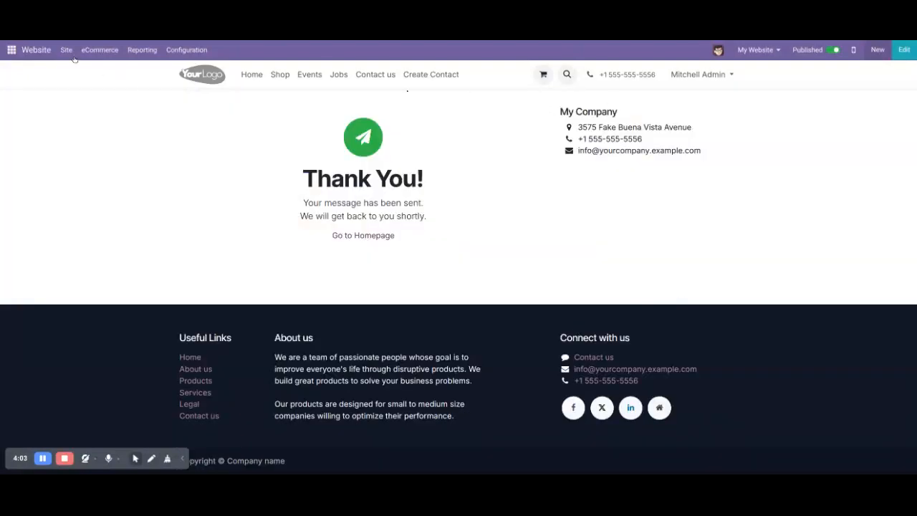
Search Contacts for 'Test' and open the Test Company, Test Customer record.
click(12, 50)
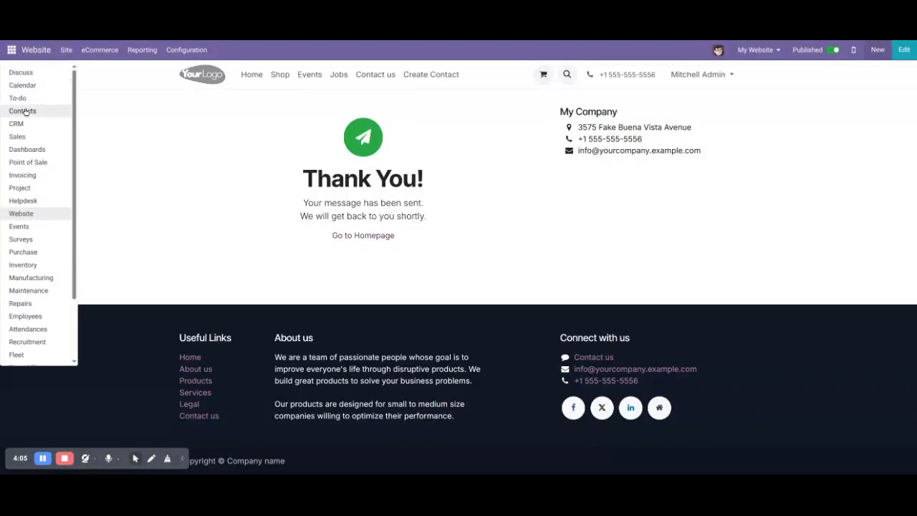
click(25, 111)
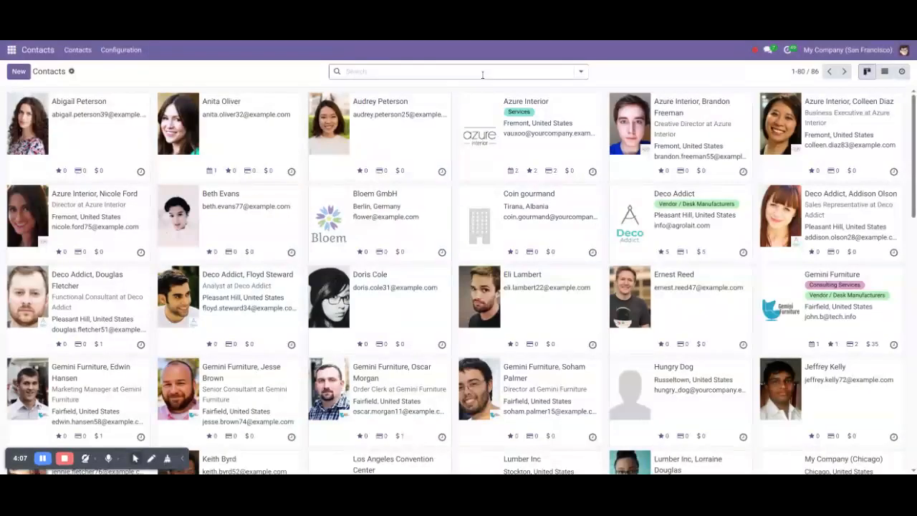
click(482, 72)
text(Test)
key(Return)
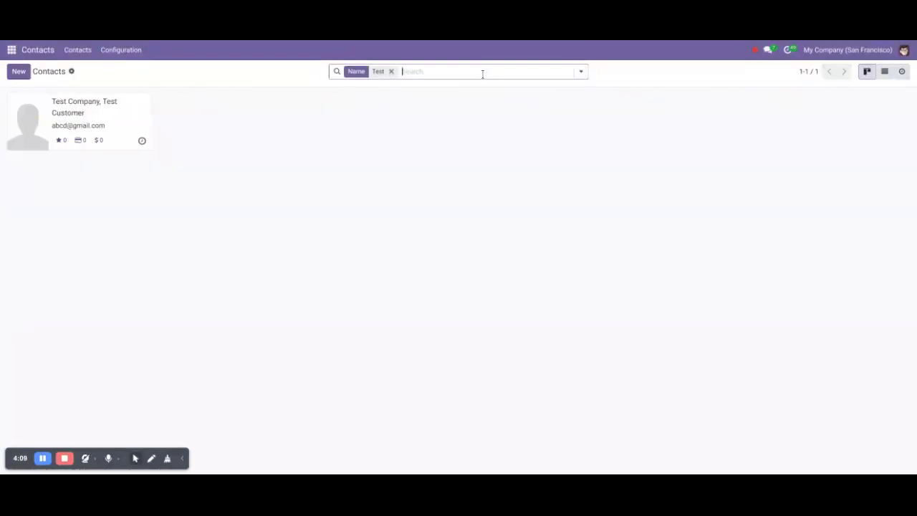
click(138, 118)
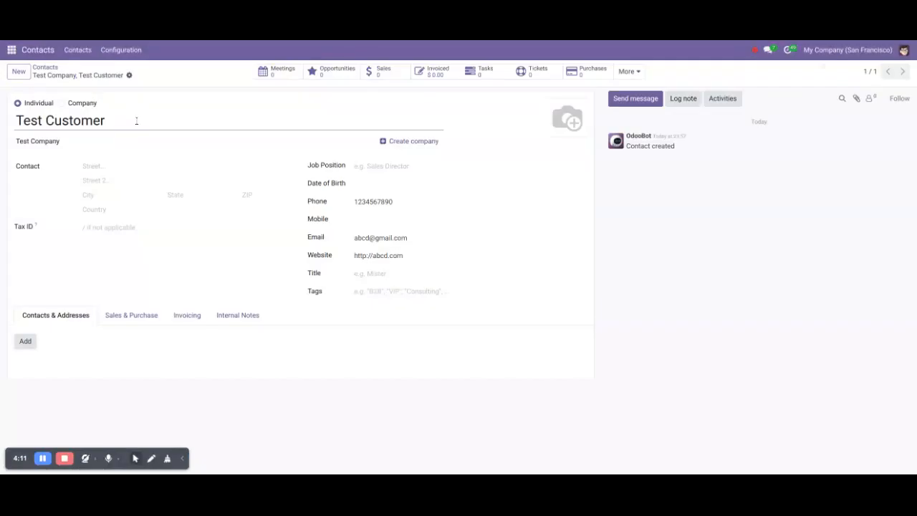
Check the saved name, company, phone, email and website on the contact.
double_click(35, 120)
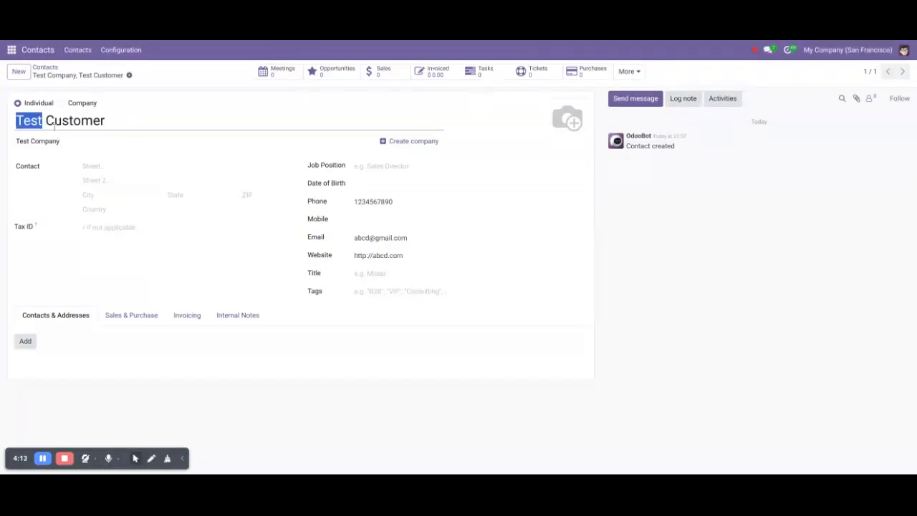
double_click(72, 142)
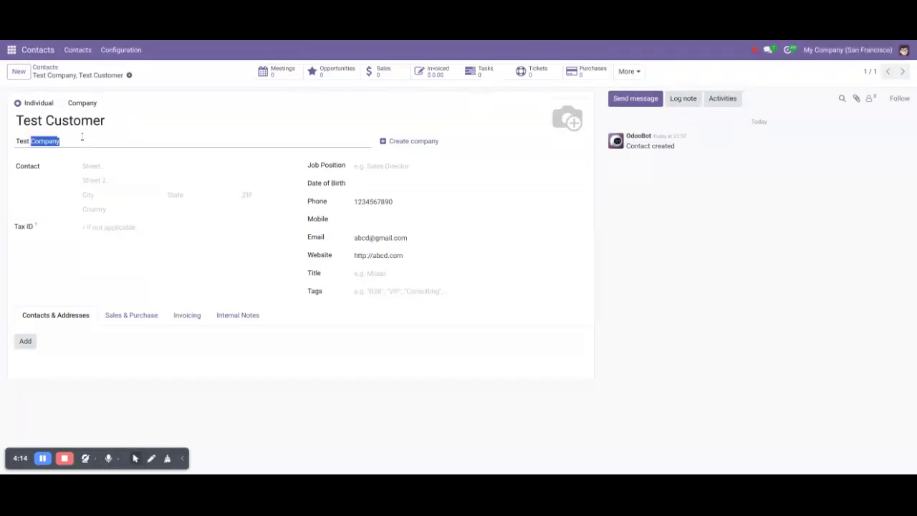
click(400, 201)
drag(400, 202, 339, 203)
drag(436, 240, 324, 237)
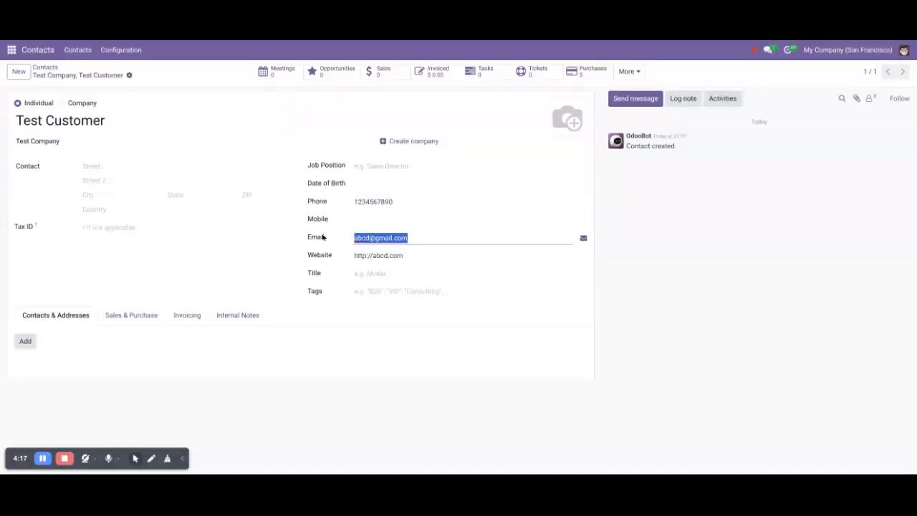
drag(407, 256, 327, 255)
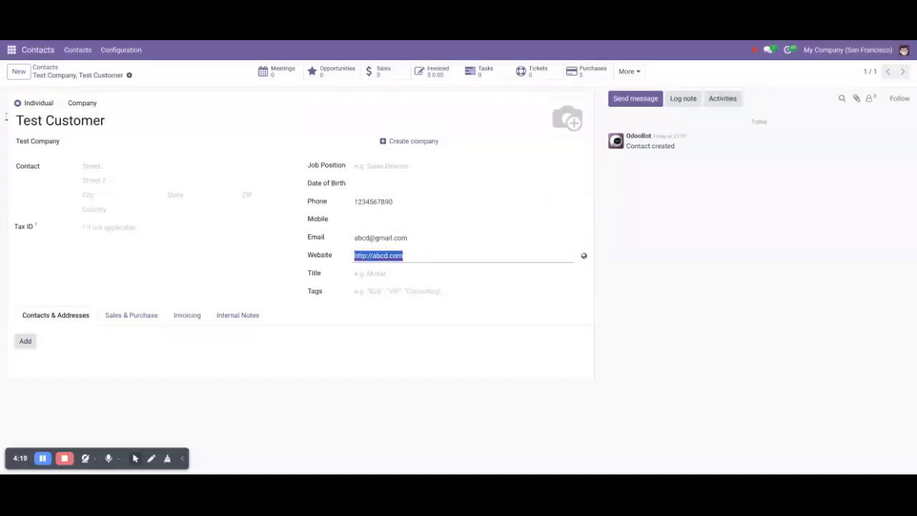